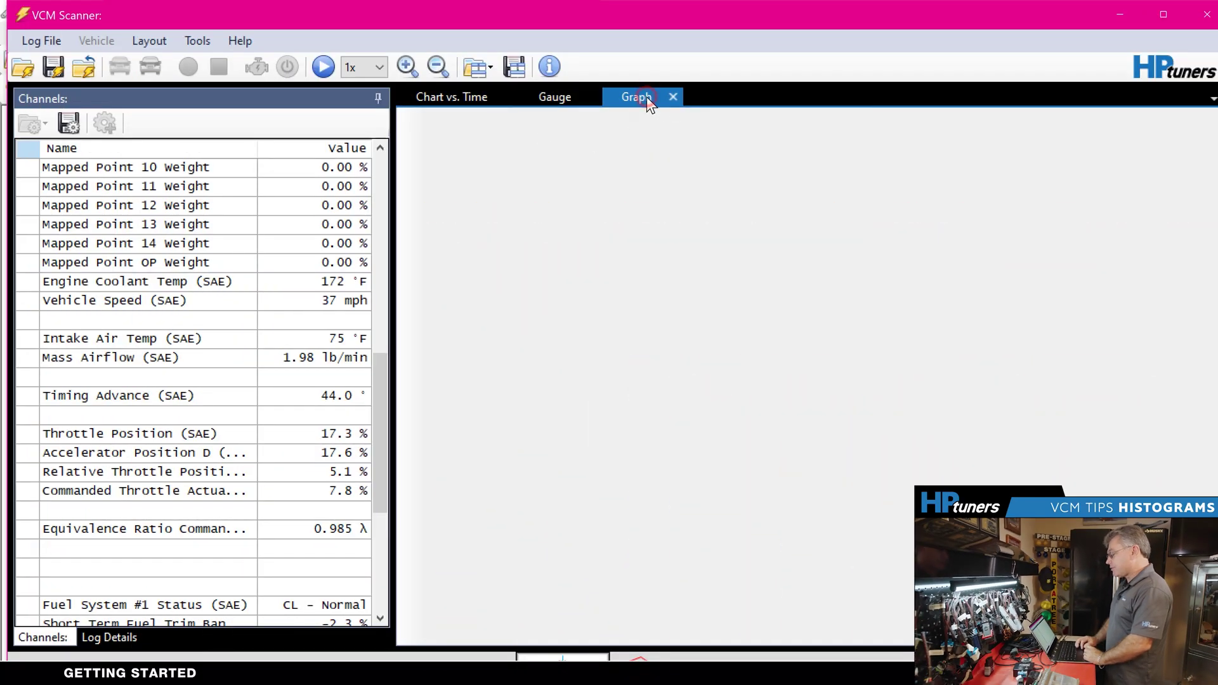
# - Bring up the options menu on the empty graph area of the new Graph tab
pyautogui.rightClick(604, 209)
# - Add a graph layout table showing Short Term Fuel Trim Bank 1, accepting the generic sensor
pyautogui.click(646, 267)
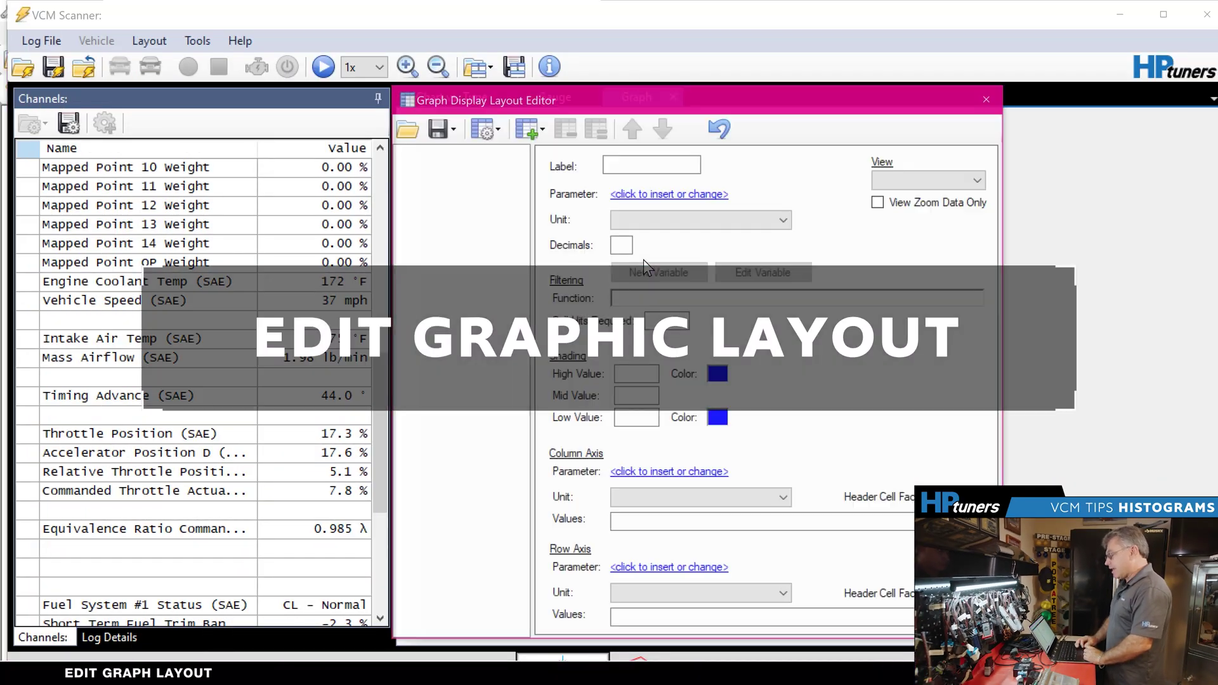
pyautogui.click(532, 129)
pyautogui.click(567, 164)
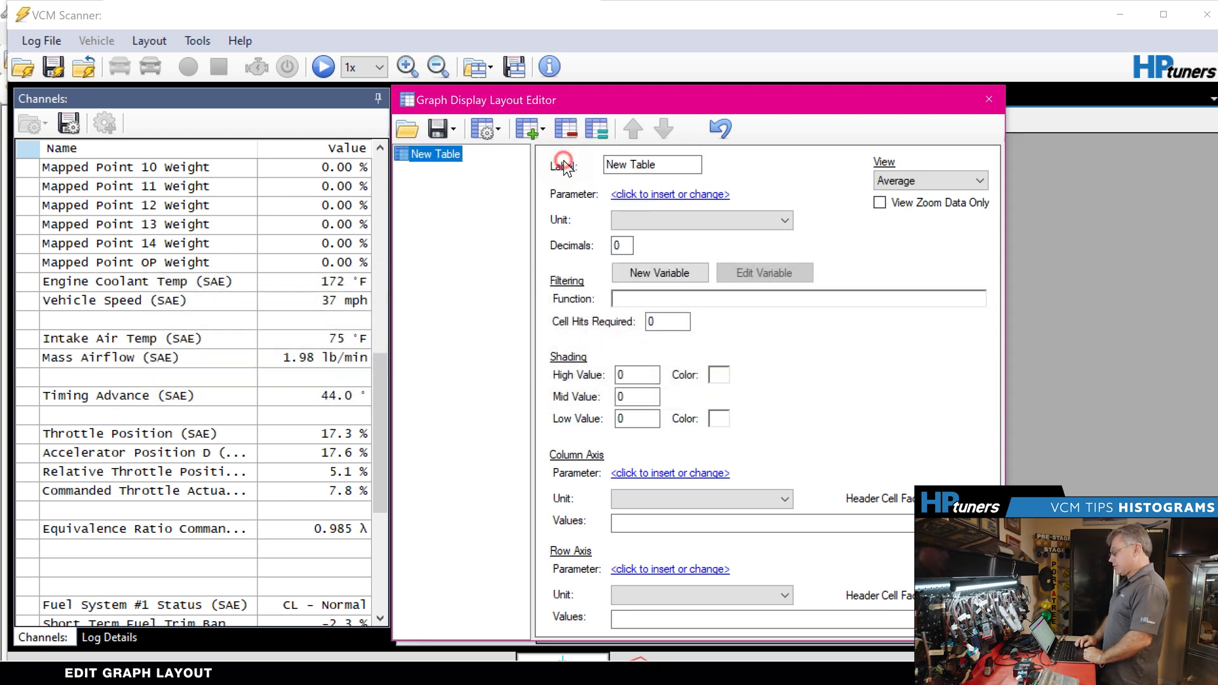
pyautogui.click(656, 194)
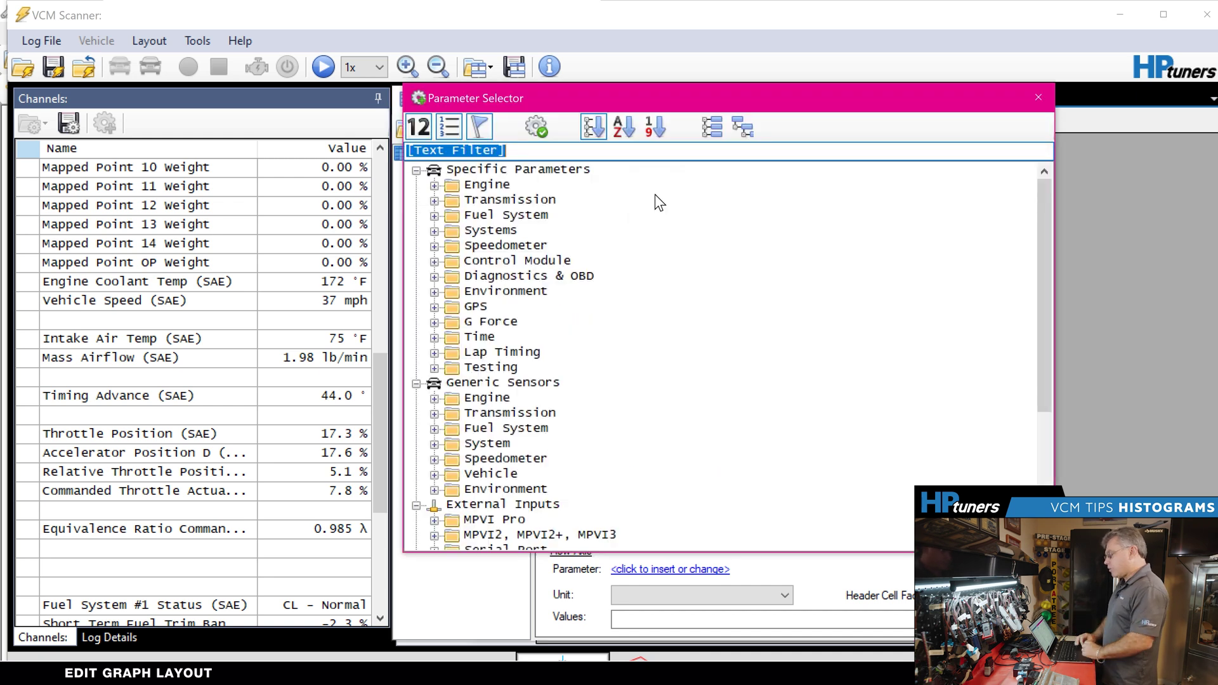
pyautogui.click(537, 127)
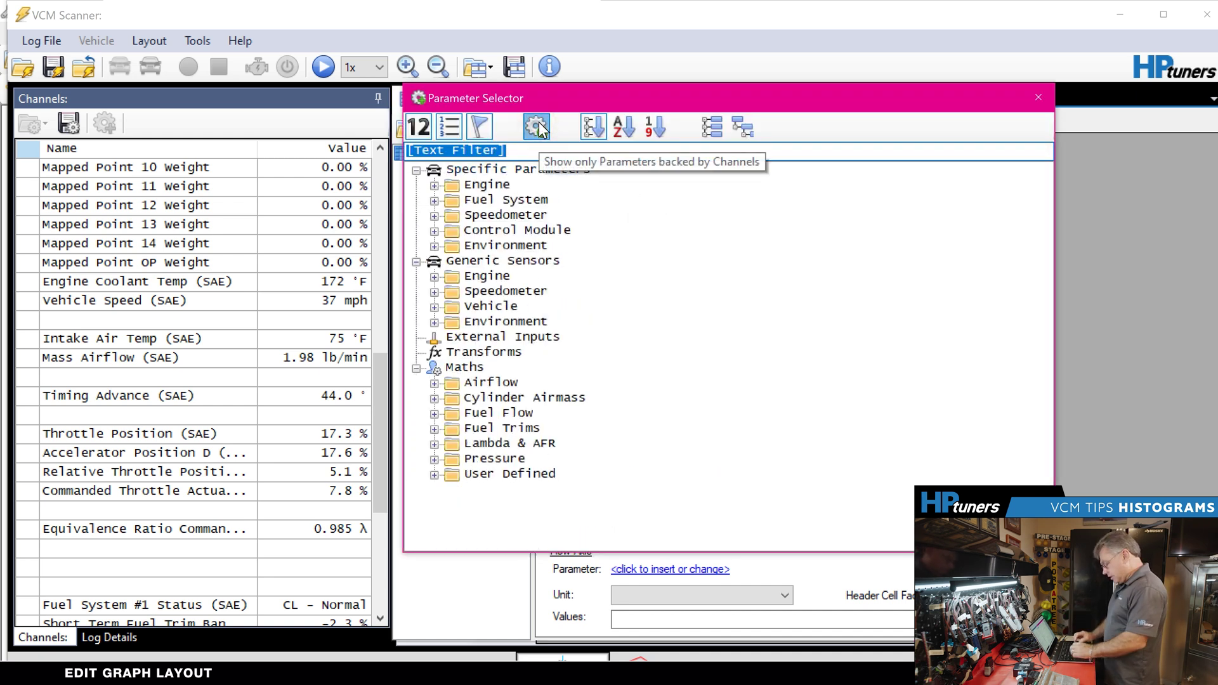
pyautogui.write('stf')
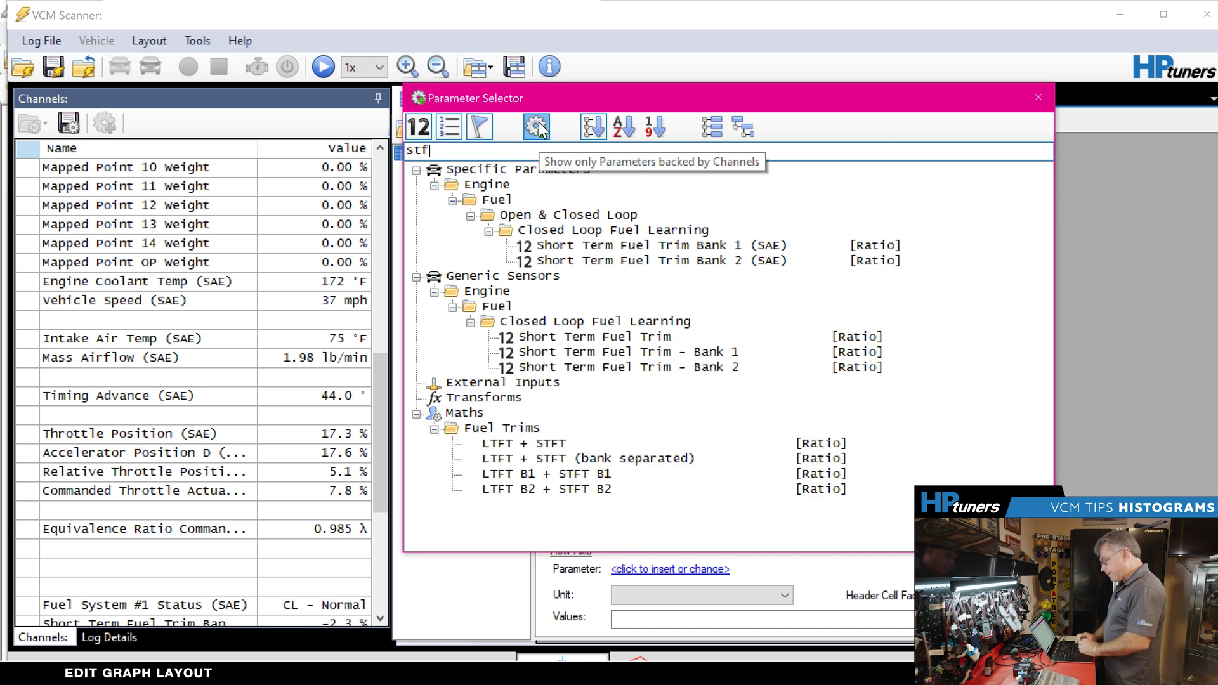
pyautogui.doubleClick(574, 245)
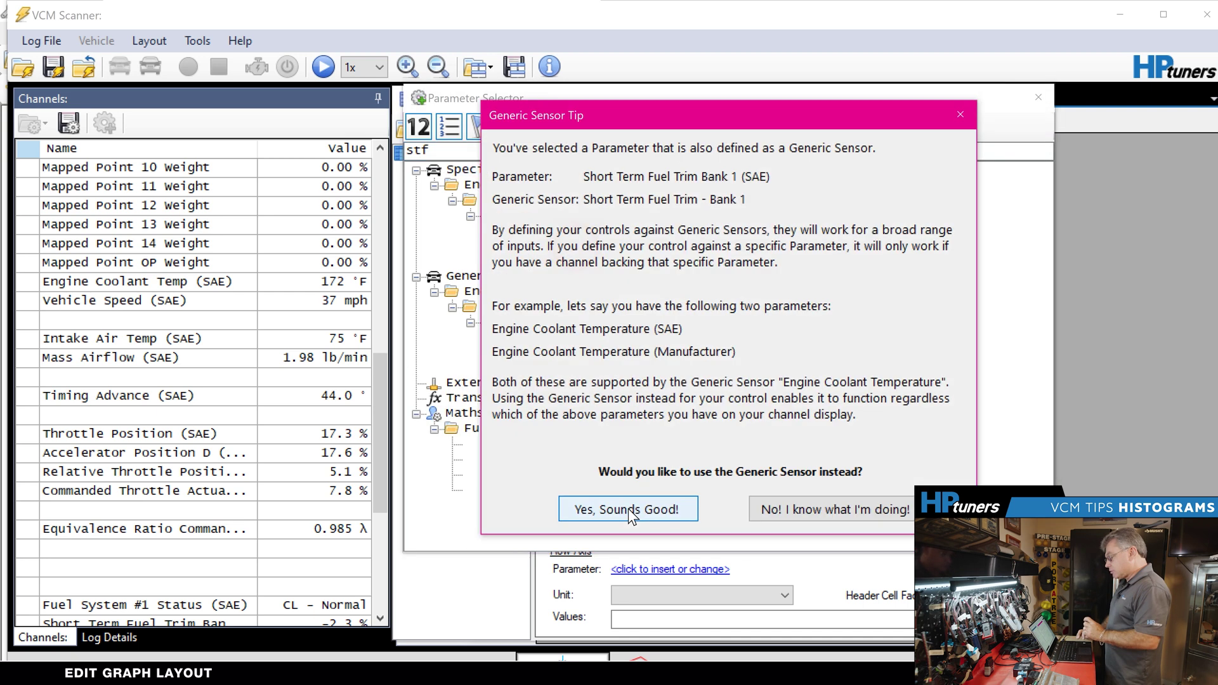
pyautogui.click(628, 510)
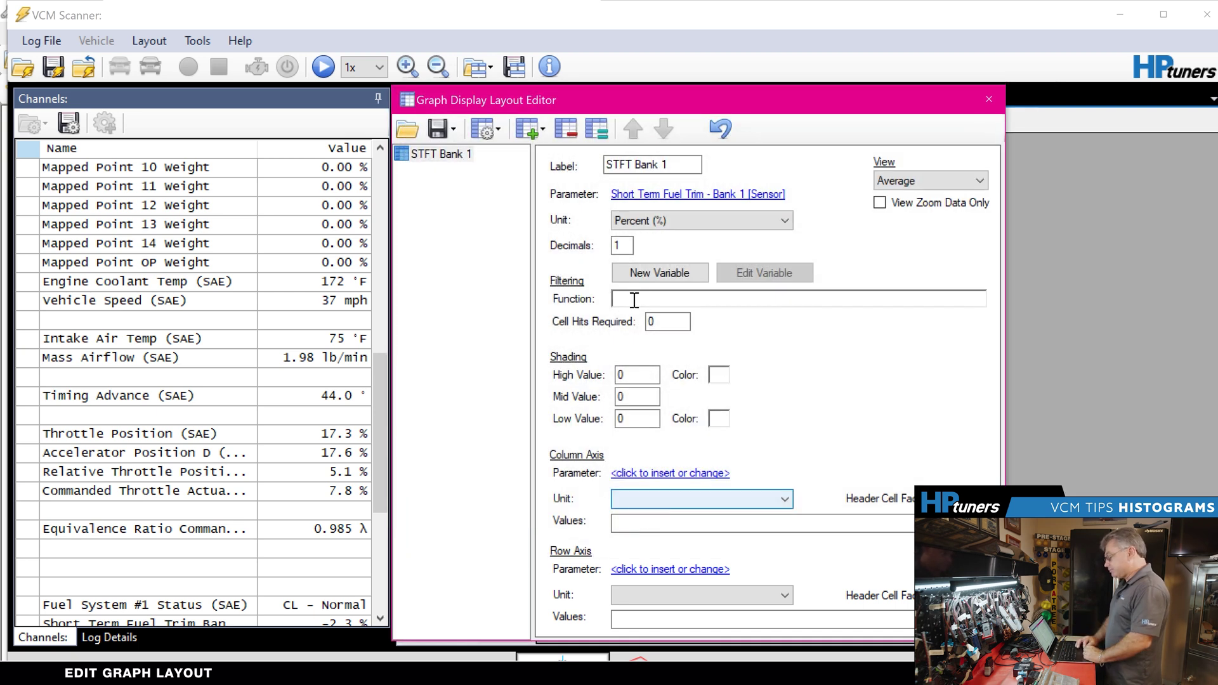
# - Label the table 'MAF STFT Data', require 3 cell hits, and shade from high 30 to low -30
pyautogui.tripleClick(652, 164)
pyautogui.press('BackSpace')
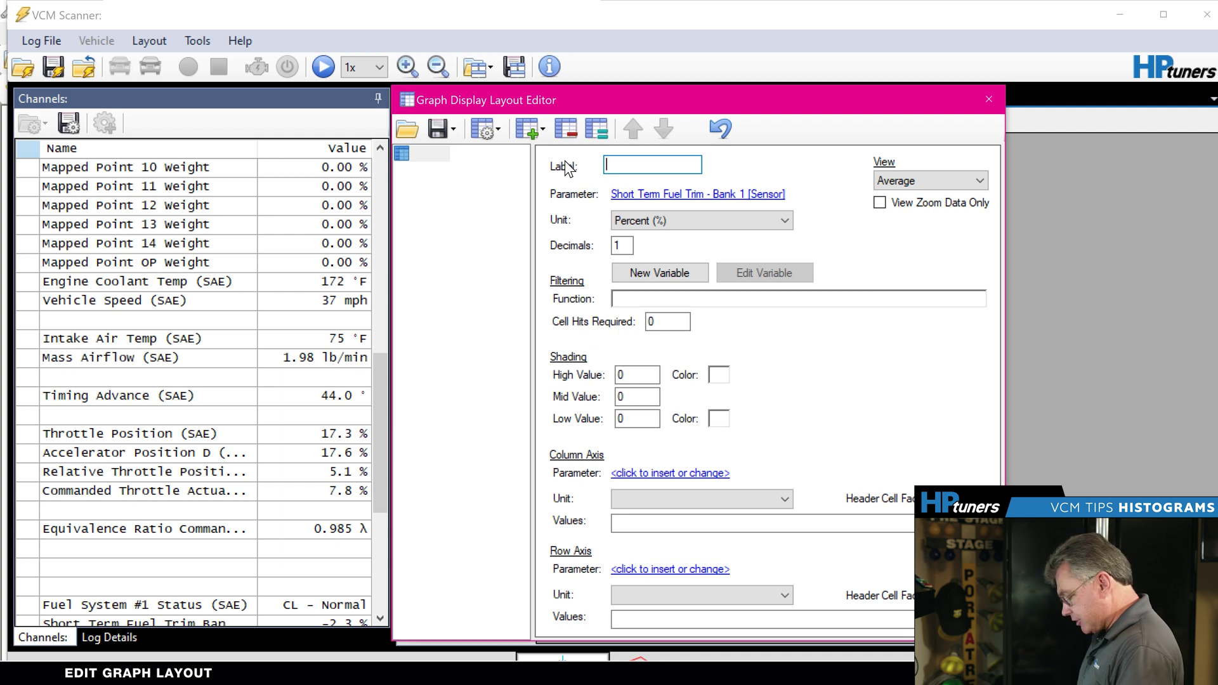
pyautogui.write('MAF')
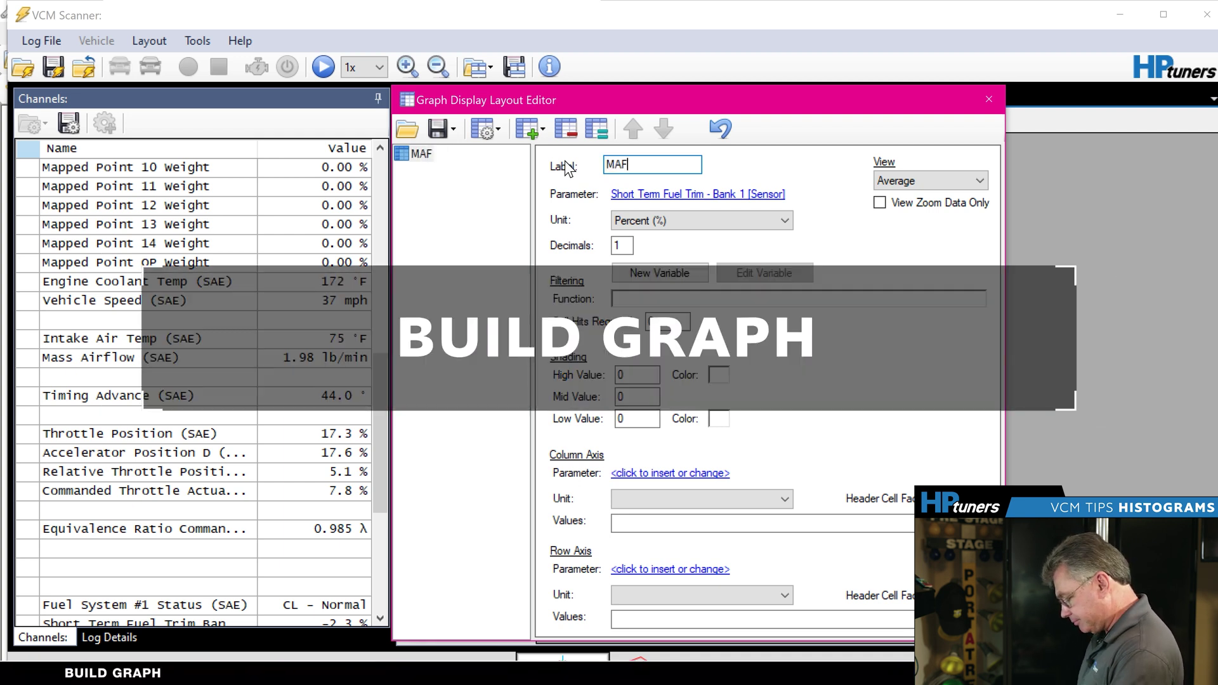
pyautogui.write(' STFT Data')
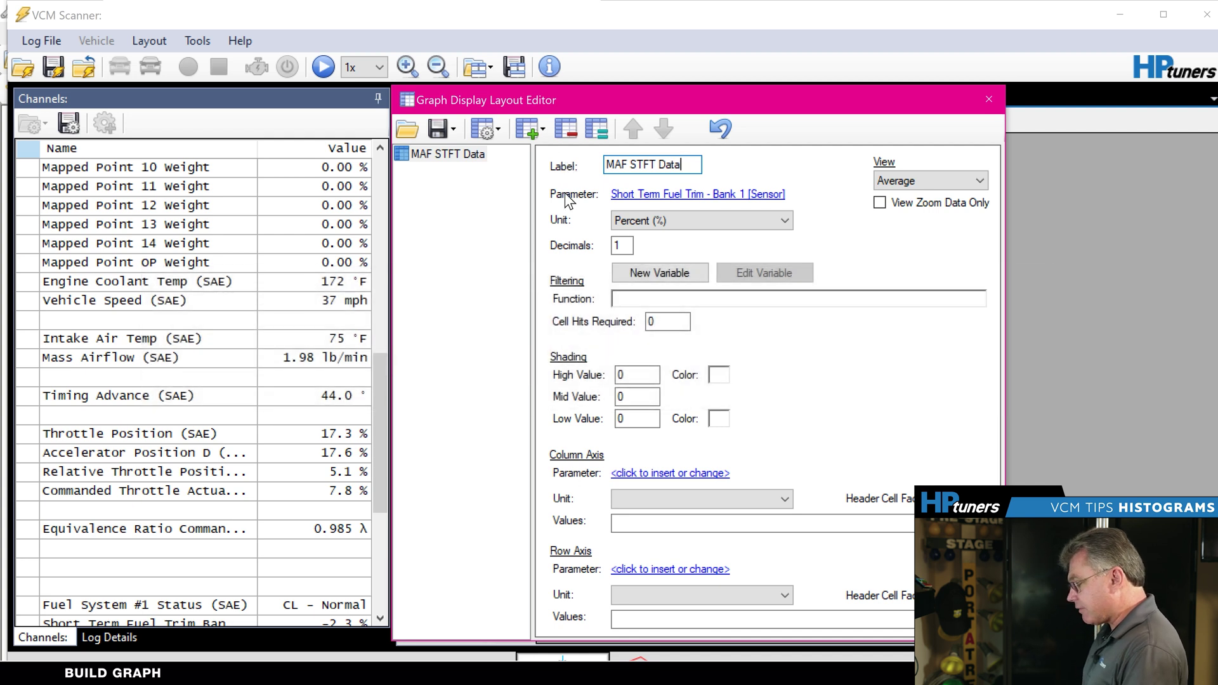
pyautogui.doubleClick(654, 322)
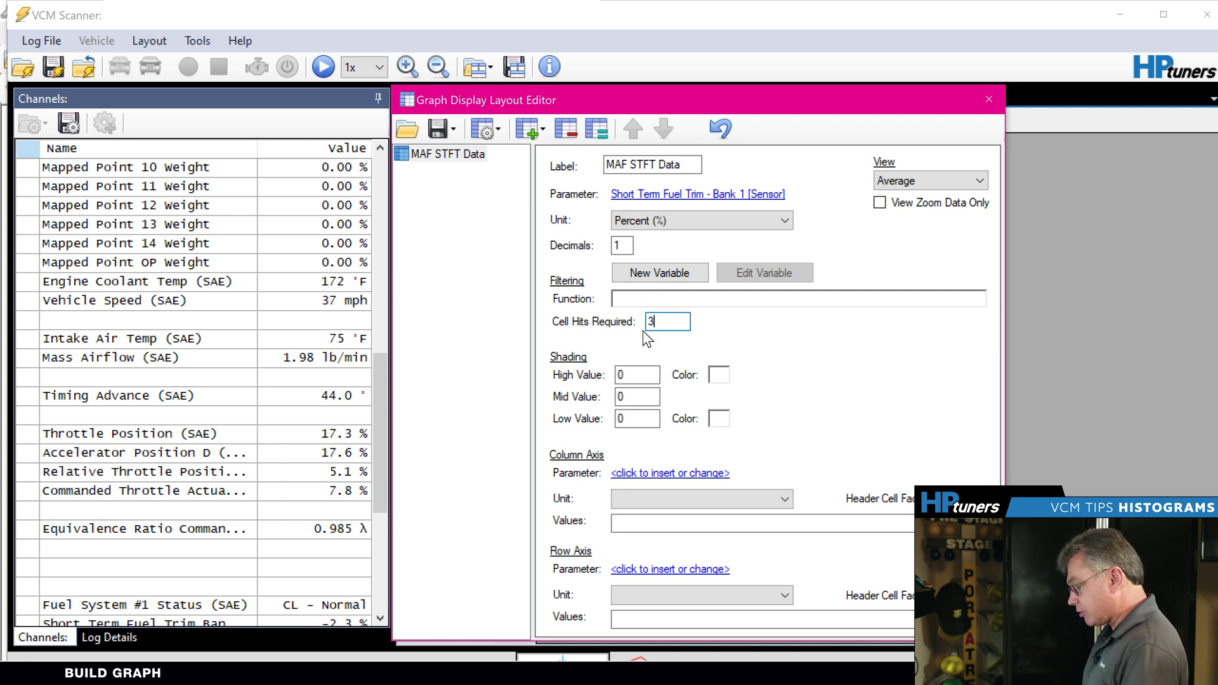
pyautogui.doubleClick(642, 375)
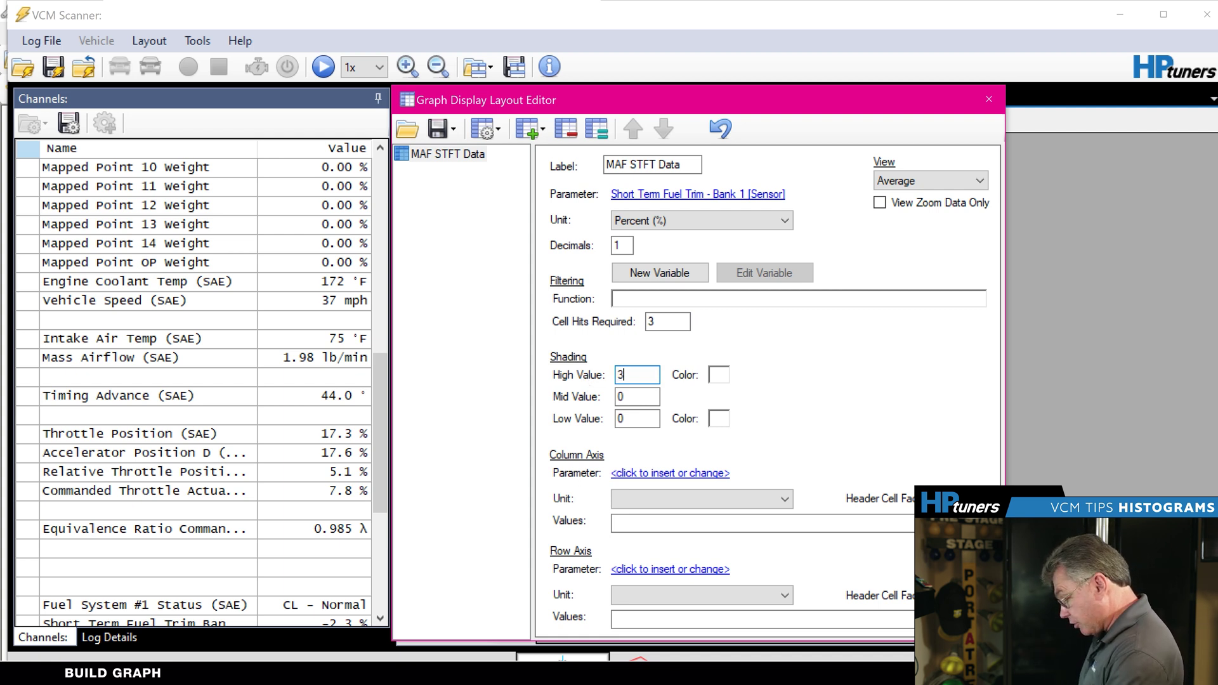
pyautogui.click(624, 419)
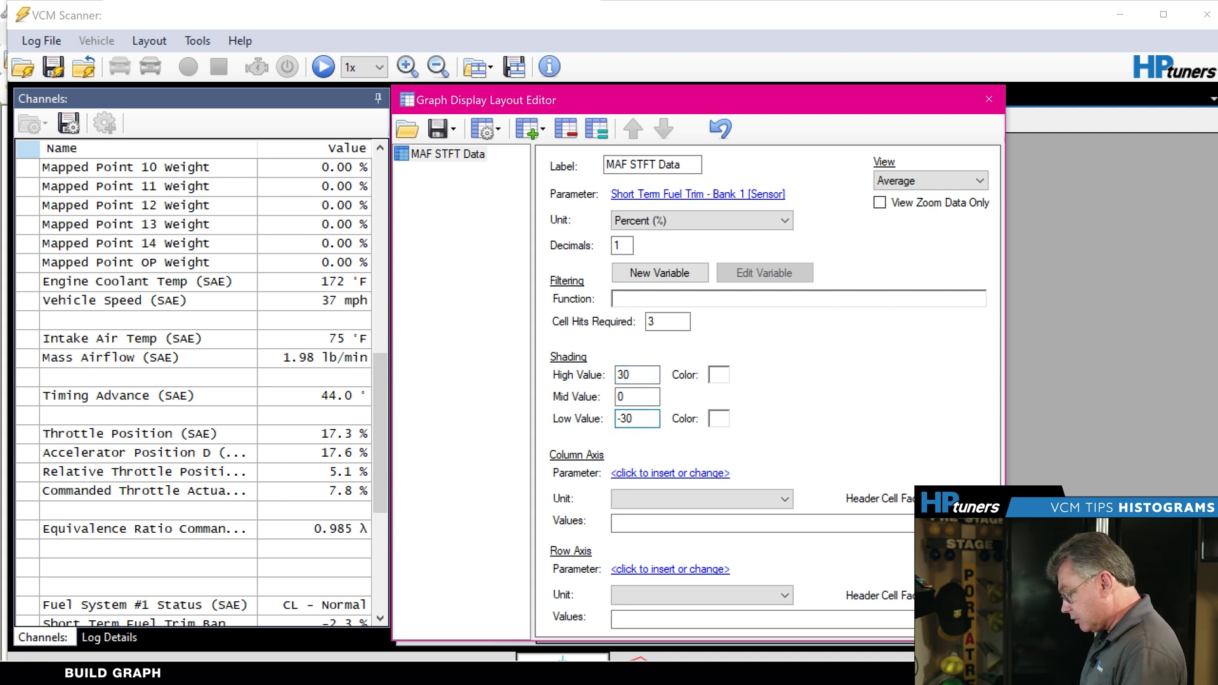
# - Make the shading colours red for high values and green for low values
pyautogui.click(722, 375)
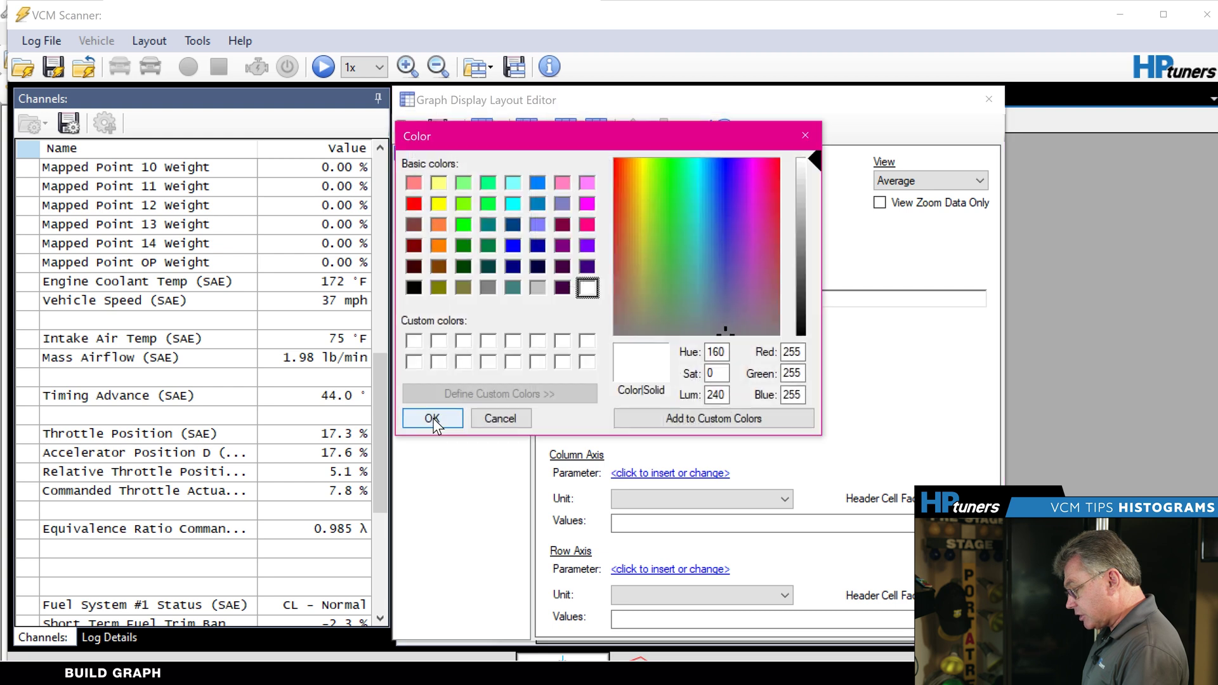
pyautogui.click(414, 204)
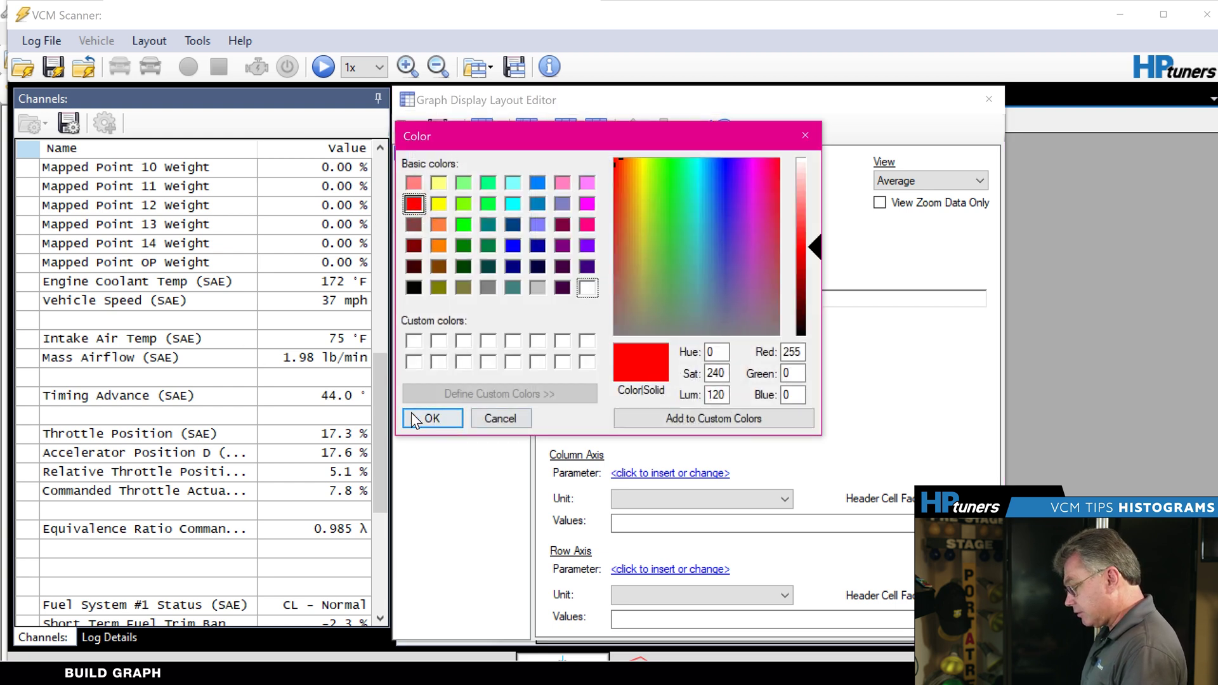
pyautogui.click(431, 418)
pyautogui.click(717, 420)
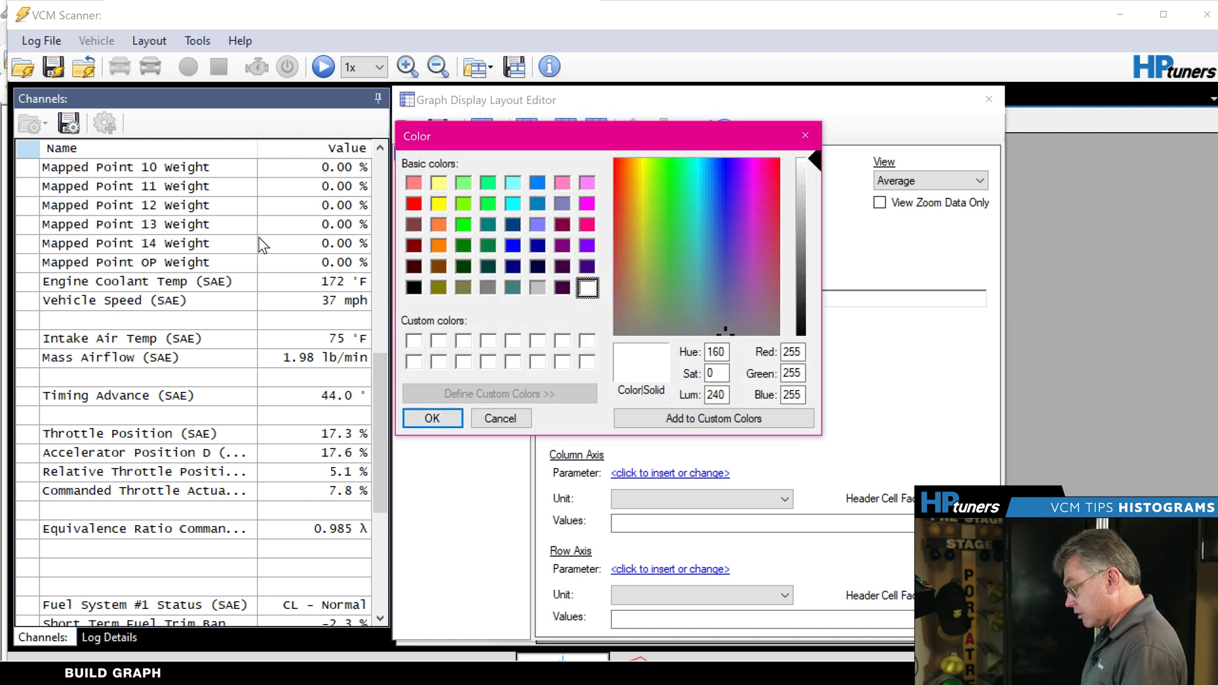
pyautogui.click(464, 225)
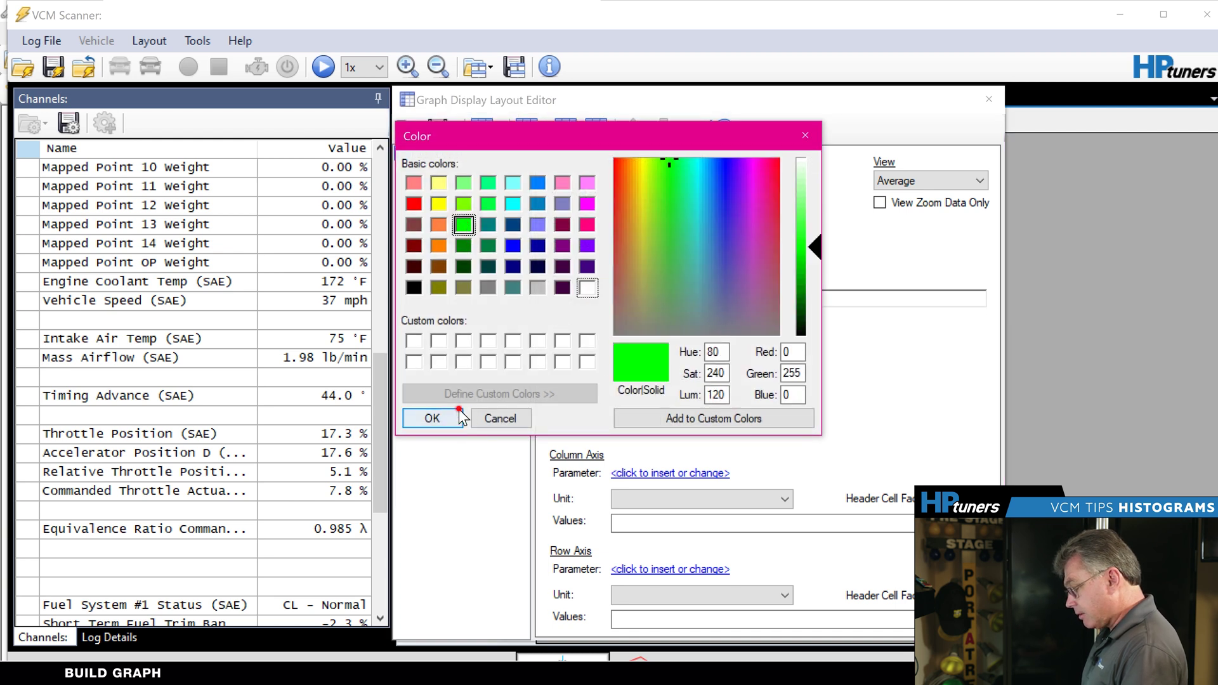
pyautogui.click(432, 418)
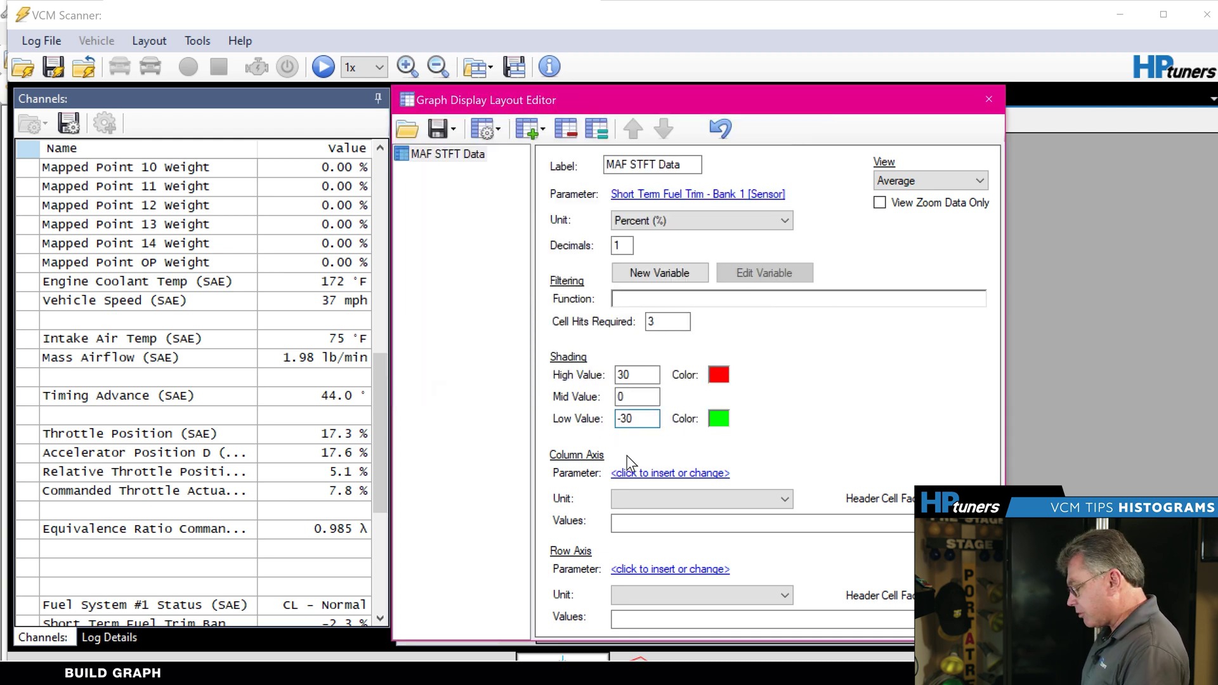
# - Set the row axis to Mass Airflow Period (µs), filtering channel-backed parameters by 'maf'
pyautogui.click(651, 573)
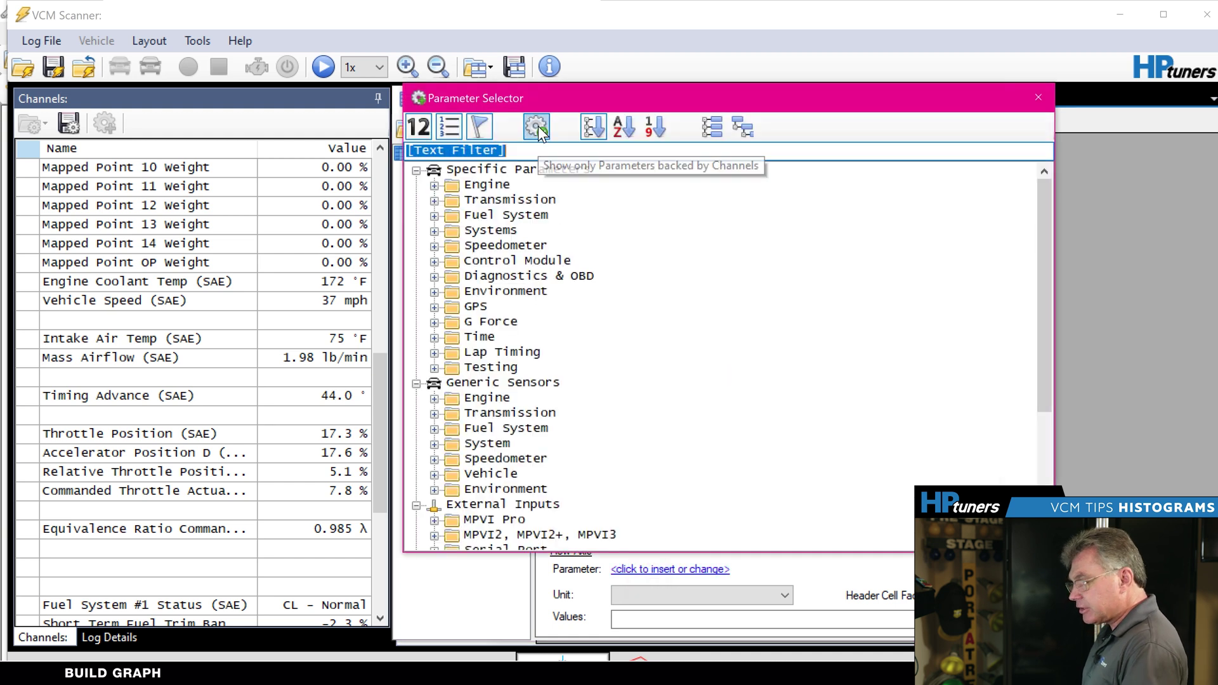
pyautogui.click(537, 126)
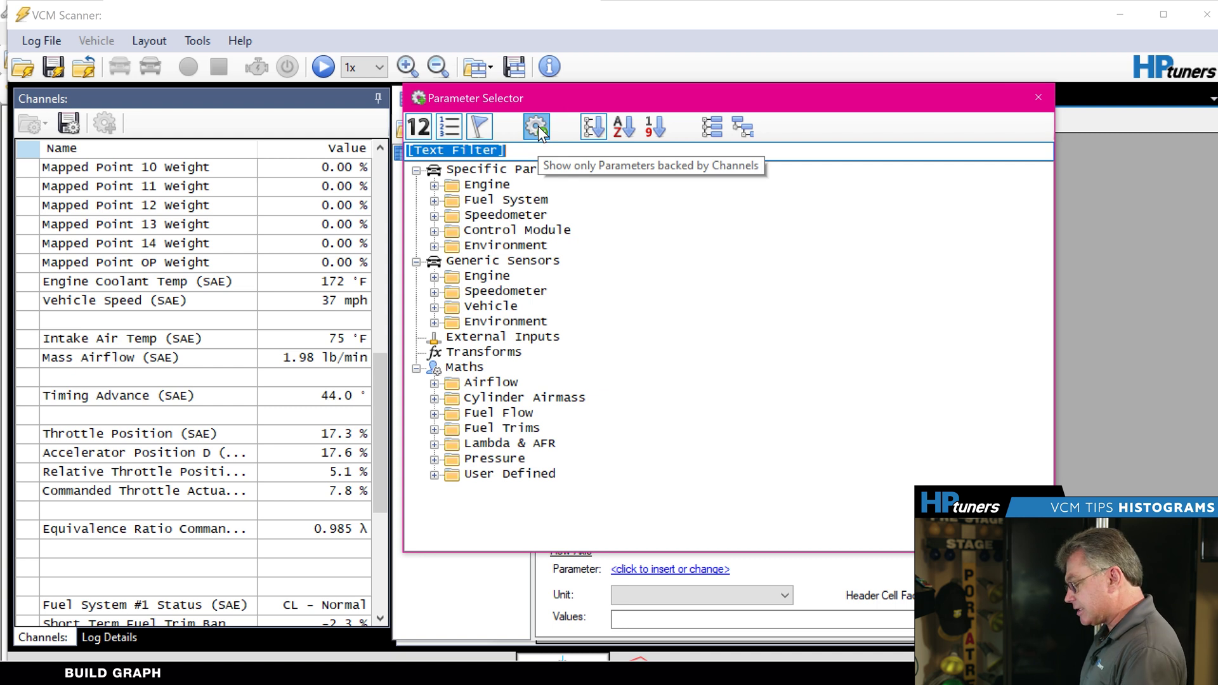
pyautogui.write('maf')
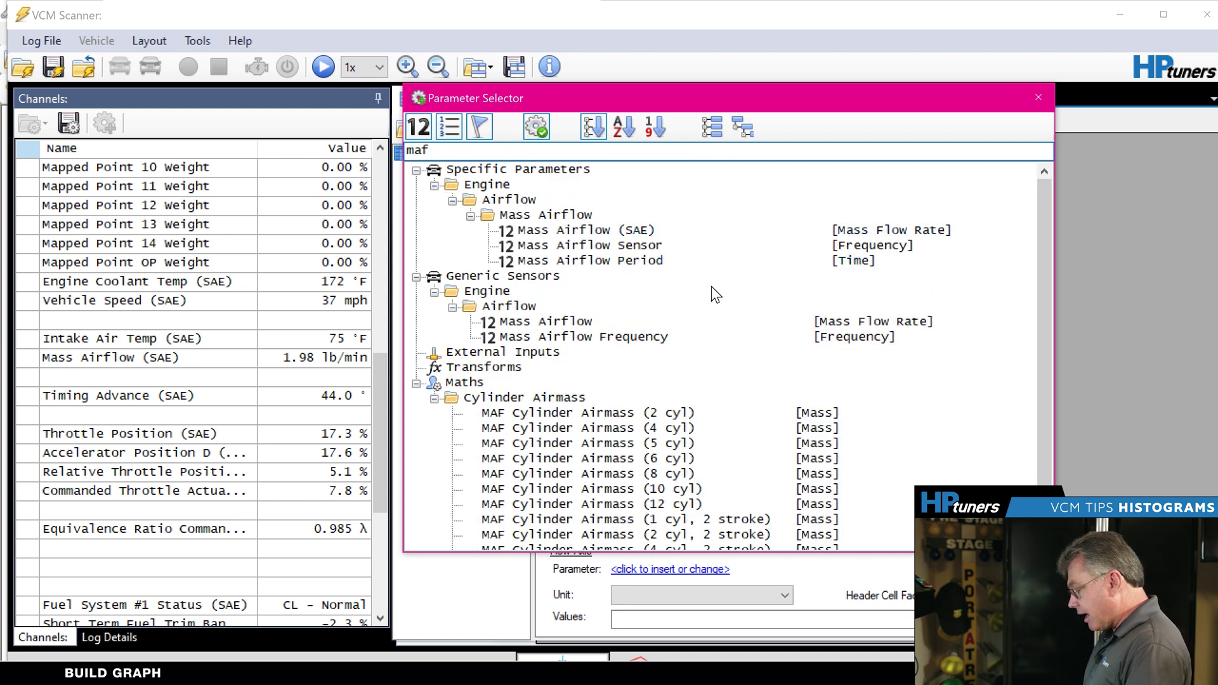
pyautogui.doubleClick(621, 260)
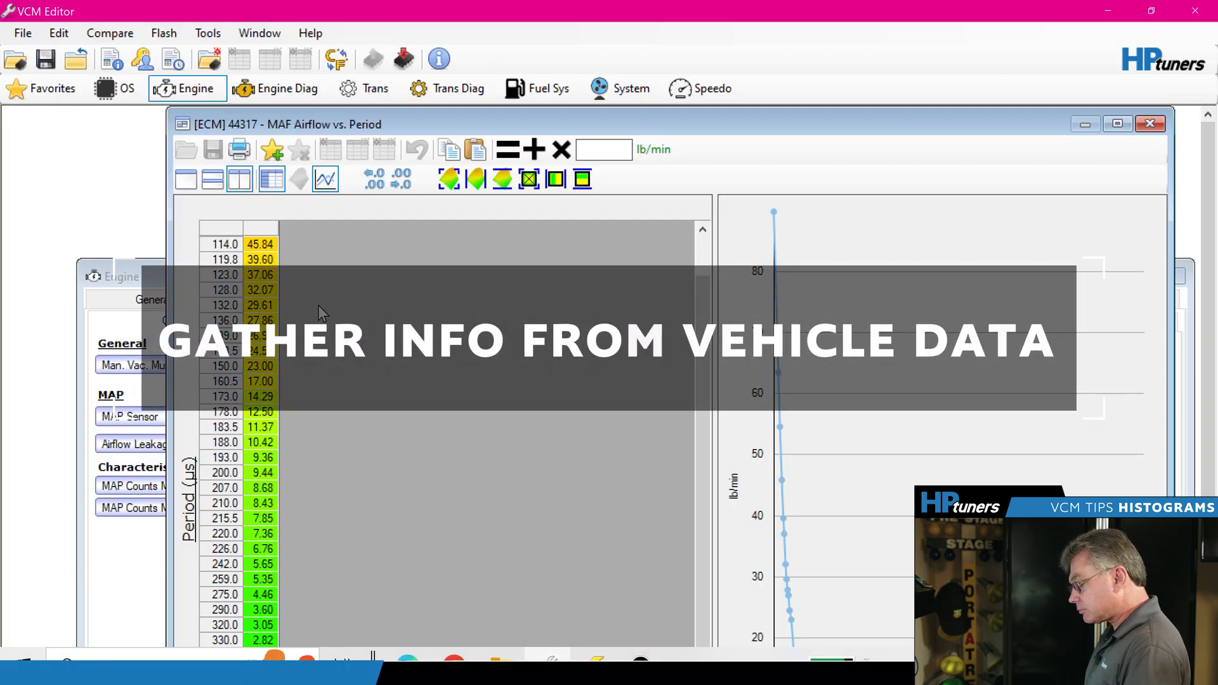
# - Copy the period row-axis labels from the MAF Airflow vs. Period table, then return to VCM Scanner
pyautogui.click(216, 228)
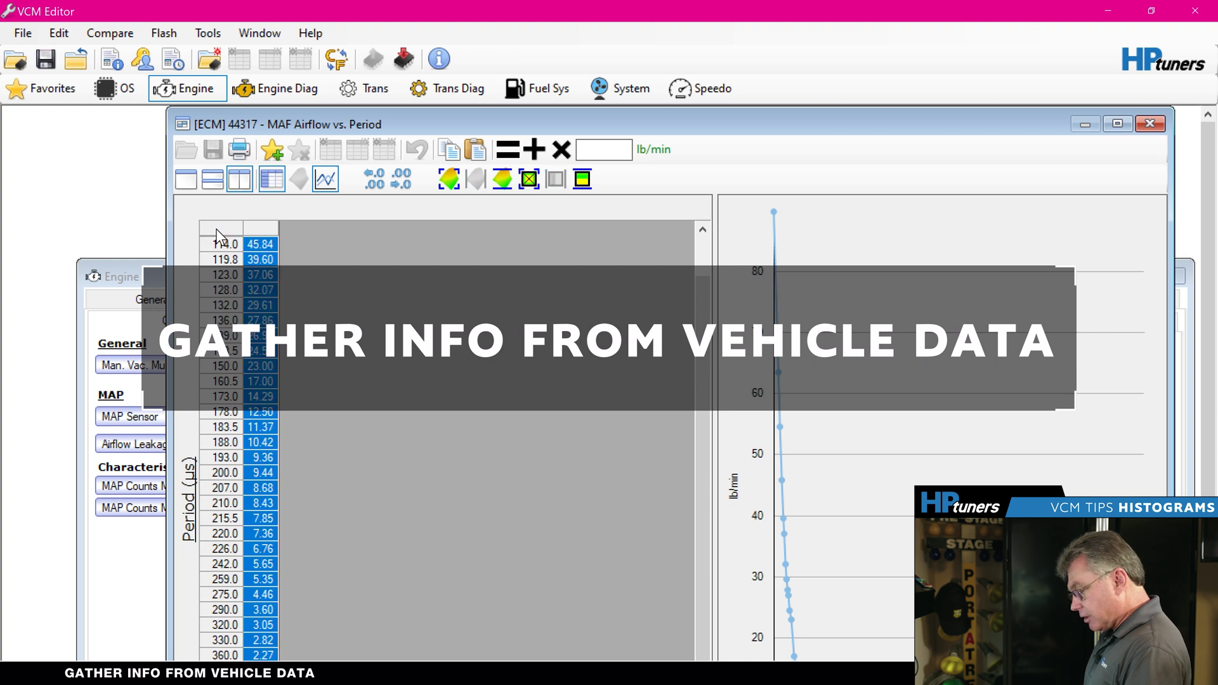
pyautogui.rightClick(216, 229)
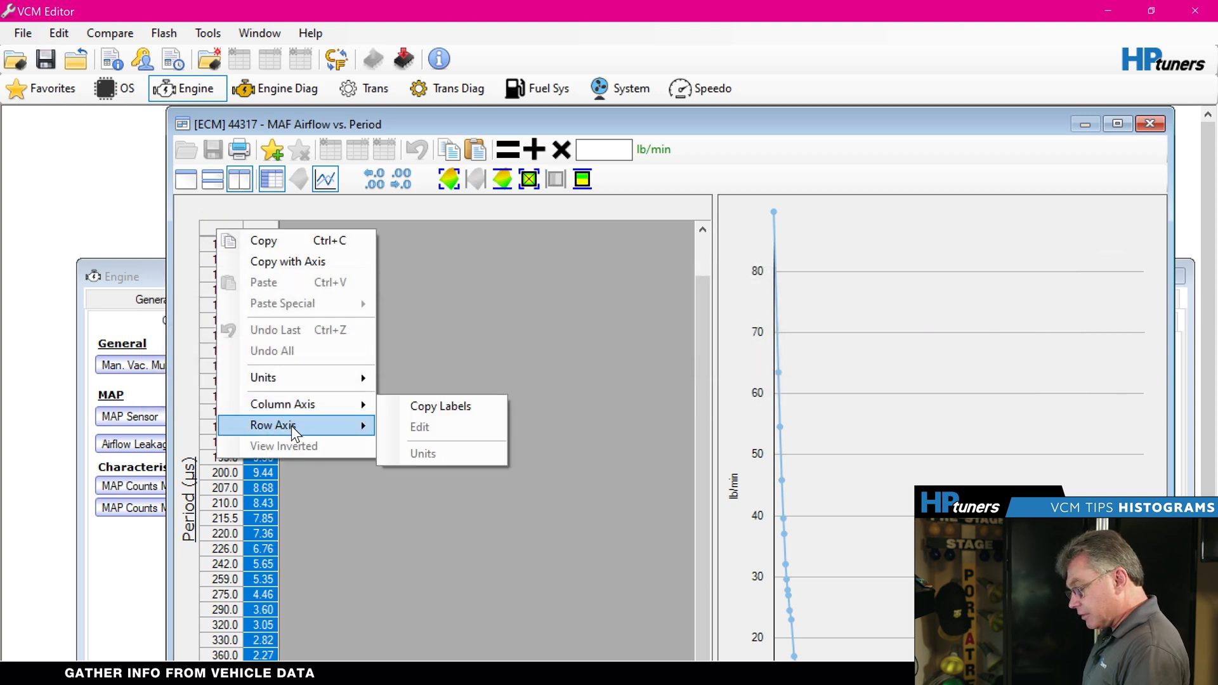
pyautogui.click(450, 428)
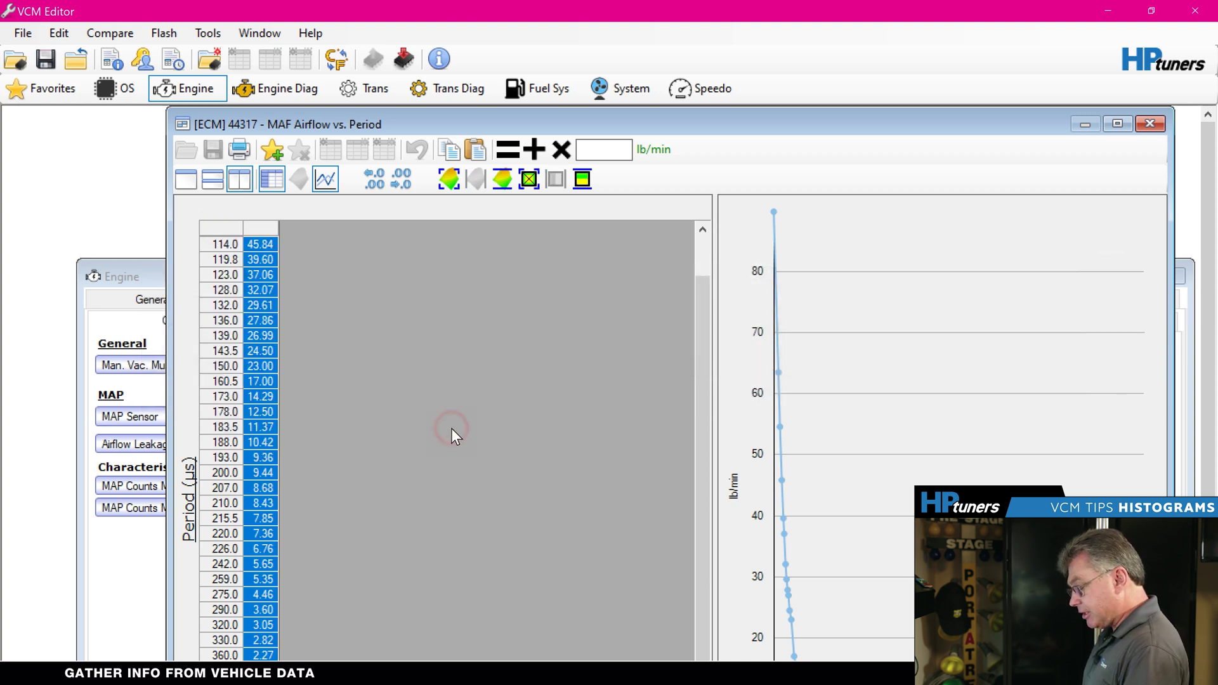
pyautogui.hotkey('alt', 'Tab')
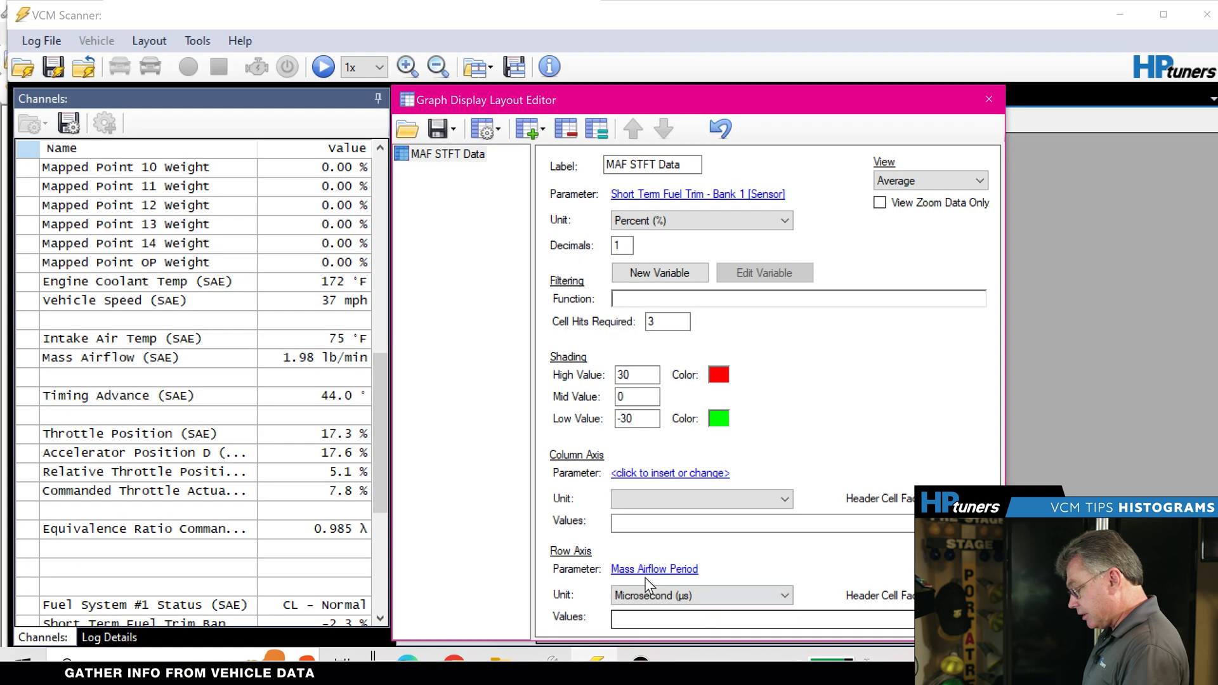
# - Paste the MAF period breakpoints (90.0, 320.0, 330.0…) as row axis values, keeping the Average view
pyautogui.click(643, 613)
pyautogui.hotkey('ctrl', 'v')
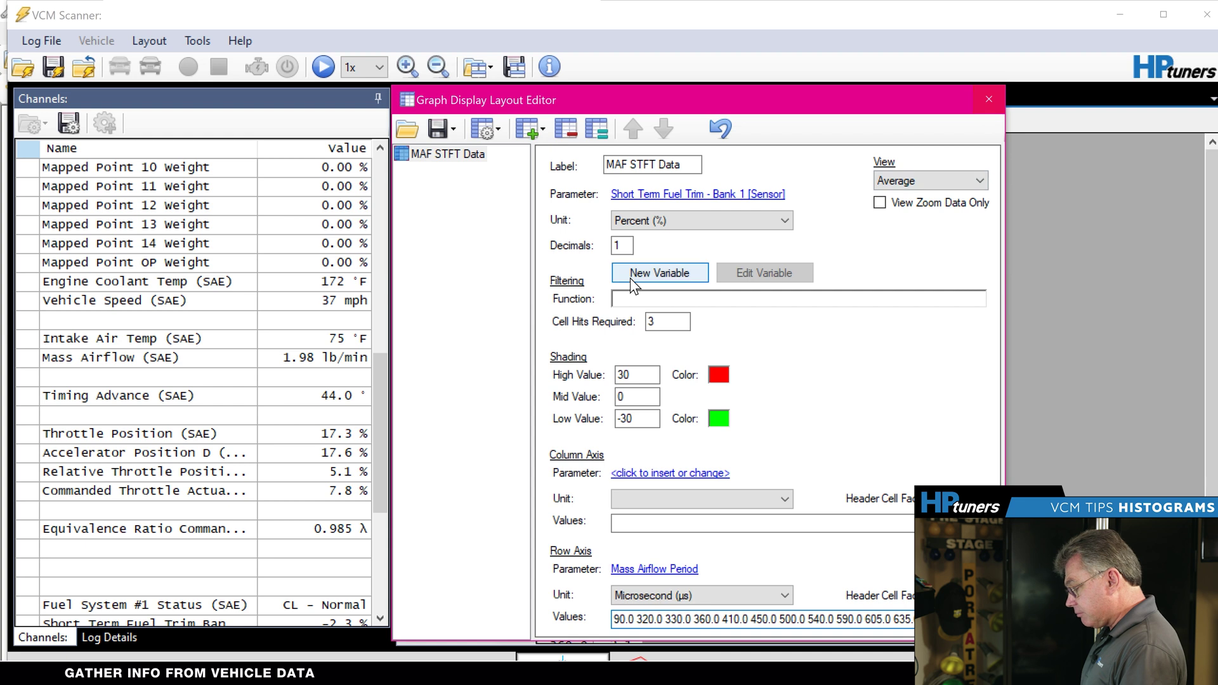
pyautogui.click(963, 204)
pyautogui.click(971, 180)
pyautogui.click(924, 197)
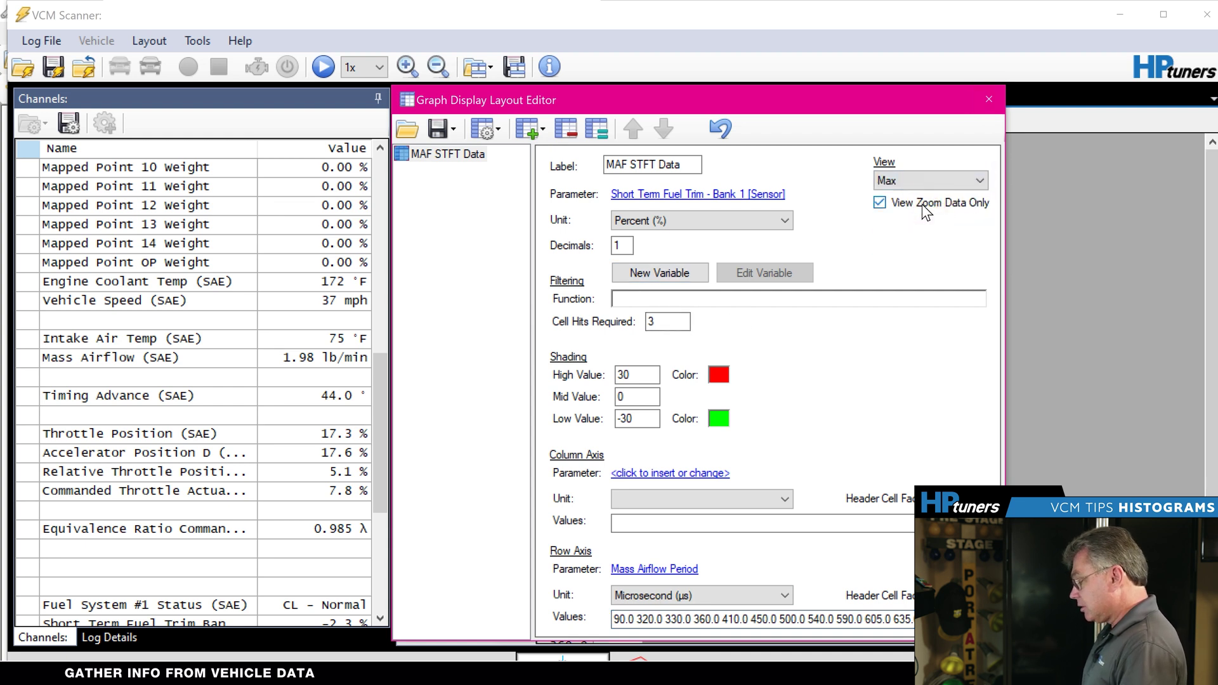
pyautogui.click(879, 202)
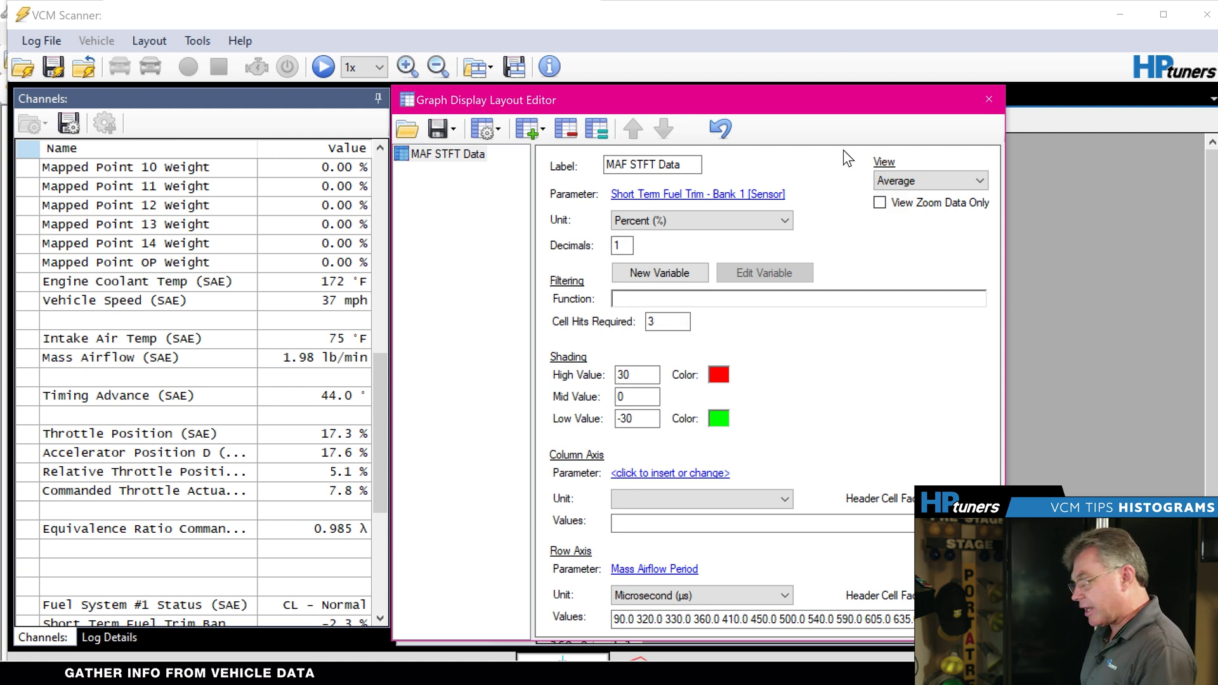
# - Close the layout editor and inspect the histogram's fuel trims, from 5.2 at 290.0 to -9.4 at 635.0
pyautogui.click(987, 99)
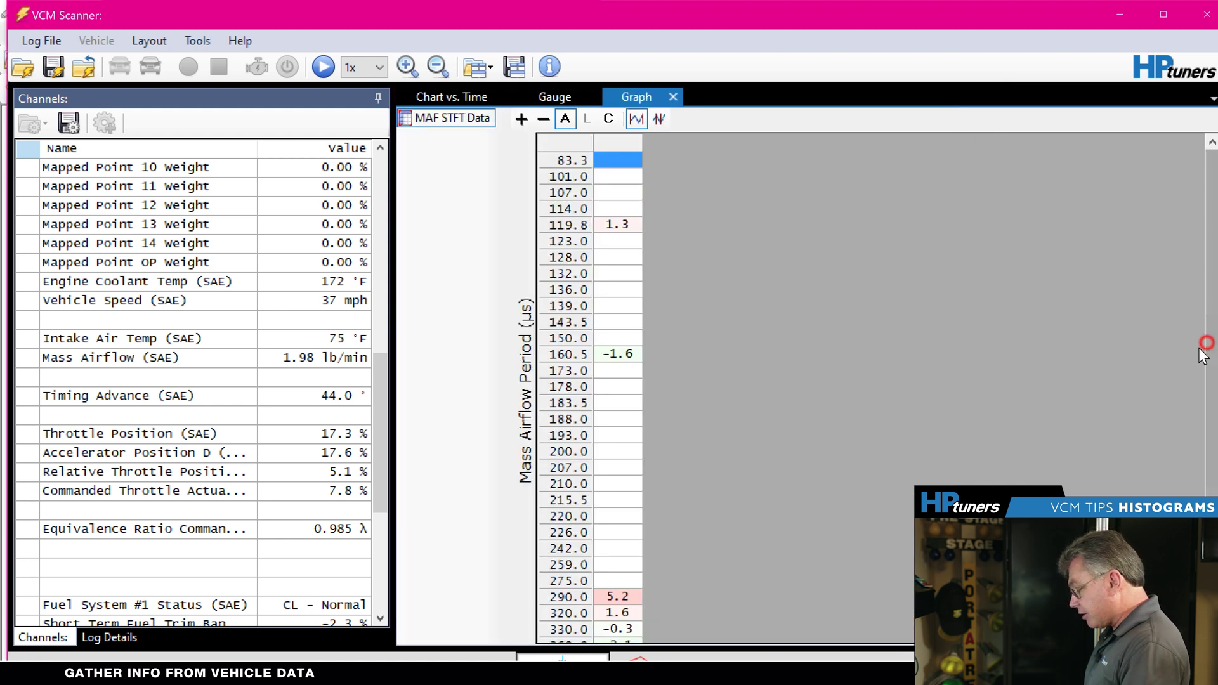
pyautogui.moveTo(1205, 345); pyautogui.dragTo(1205, 464)
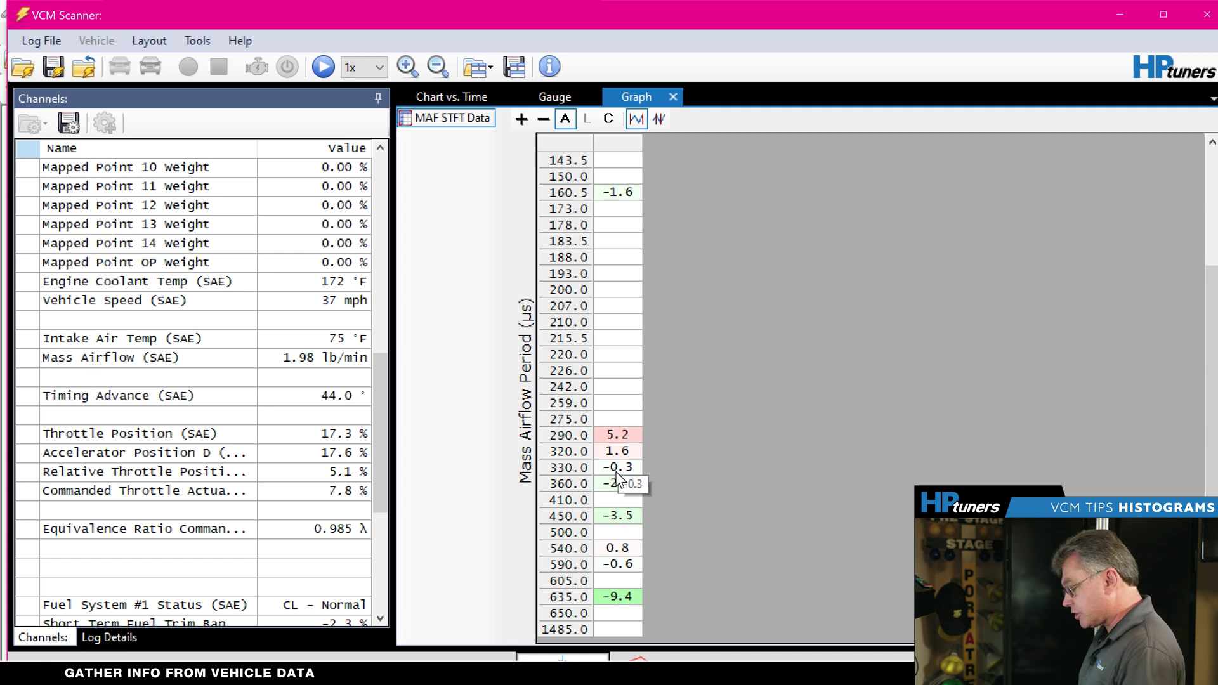
pyautogui.click(553, 145)
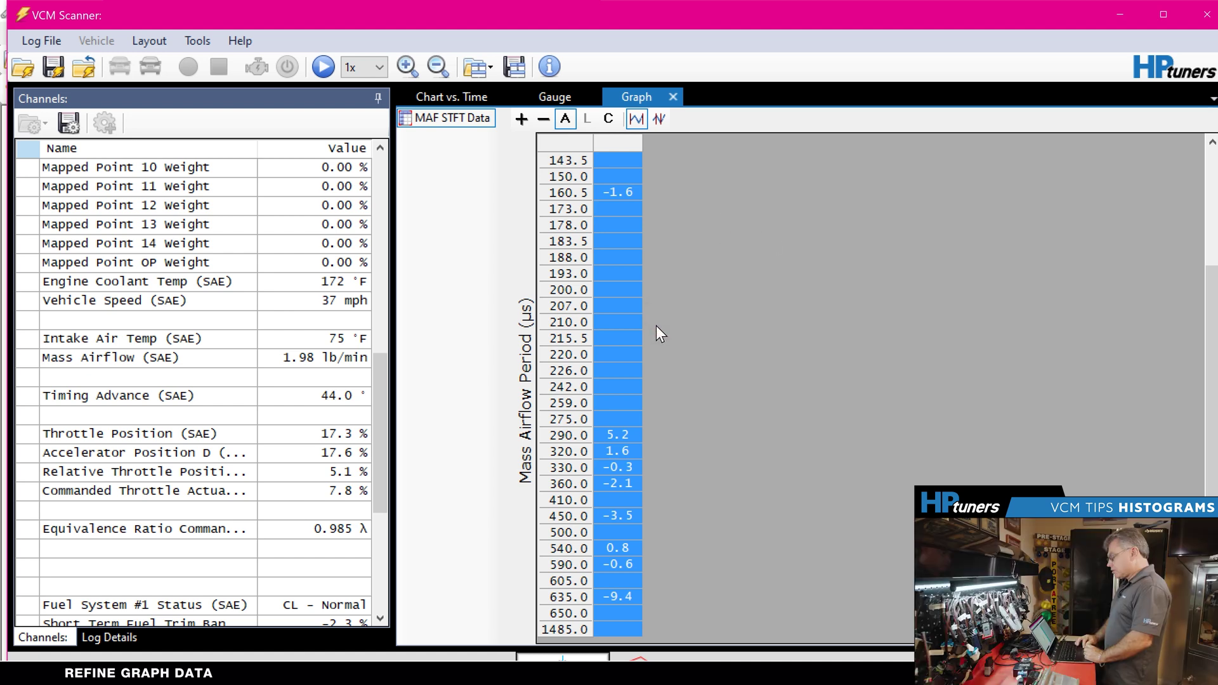
pyautogui.click(631, 325)
# - Lower the graph layout's Cell Hits Required so more airflow-period cells show averages
pyautogui.rightClick(631, 329)
pyautogui.click(703, 391)
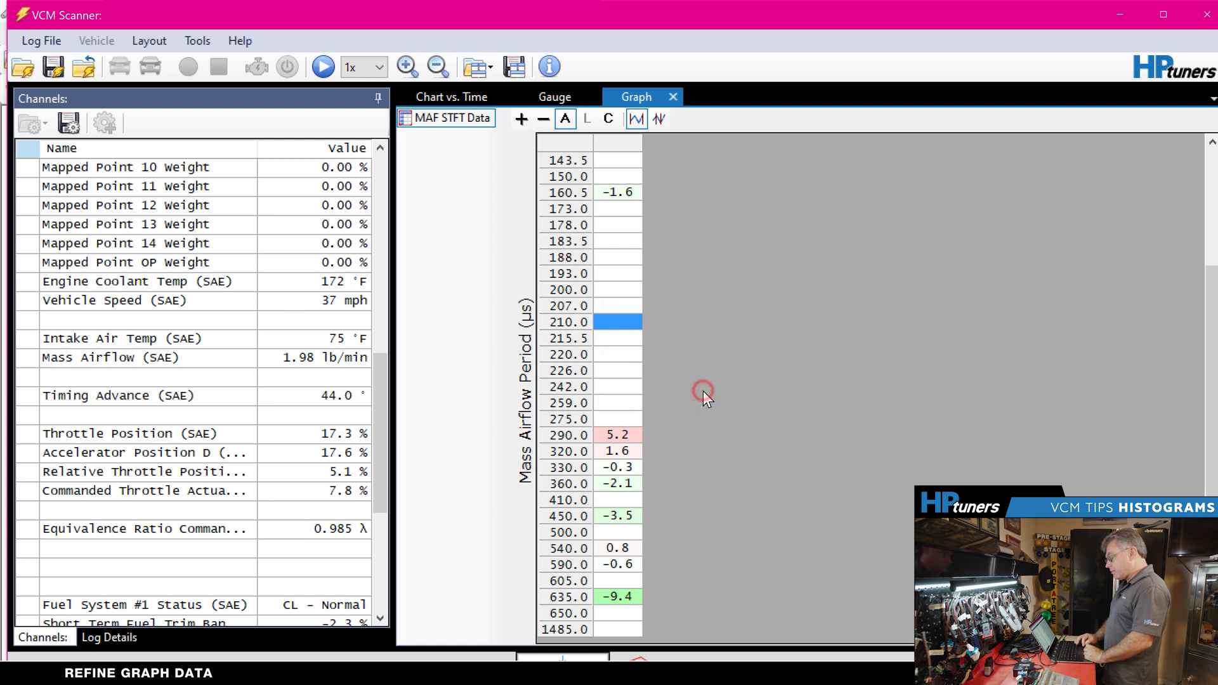
pyautogui.doubleClick(654, 324)
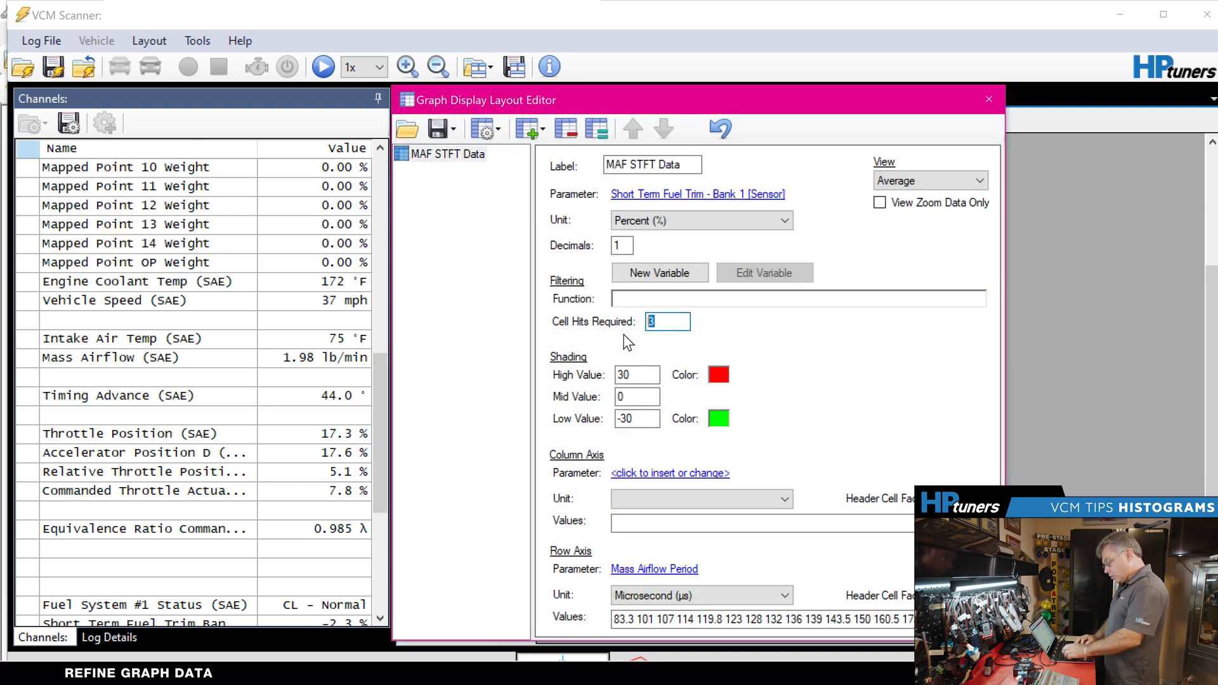
pyautogui.click(989, 100)
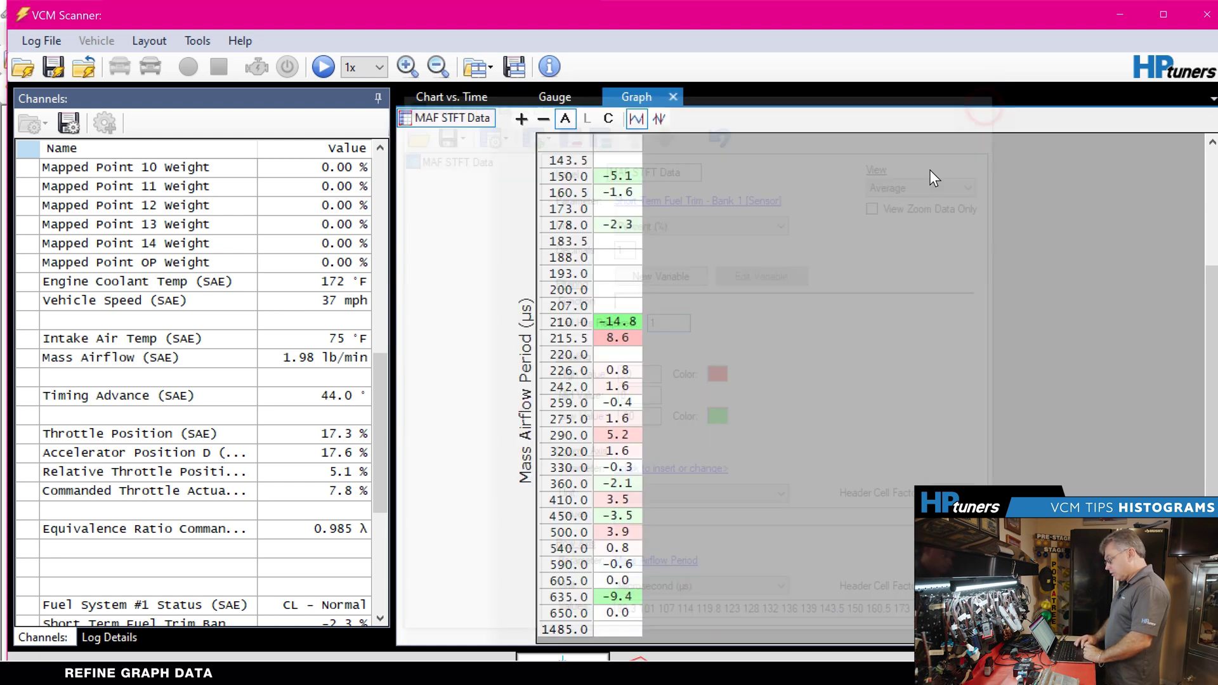